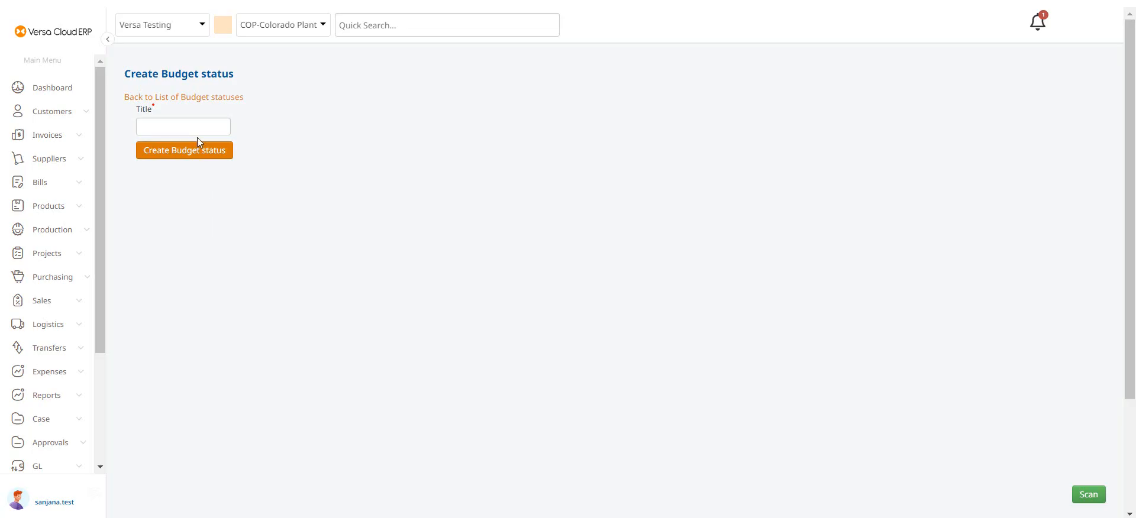
- Create a budget status titled Under Review
left_click(198, 124)
type("Under Rev")
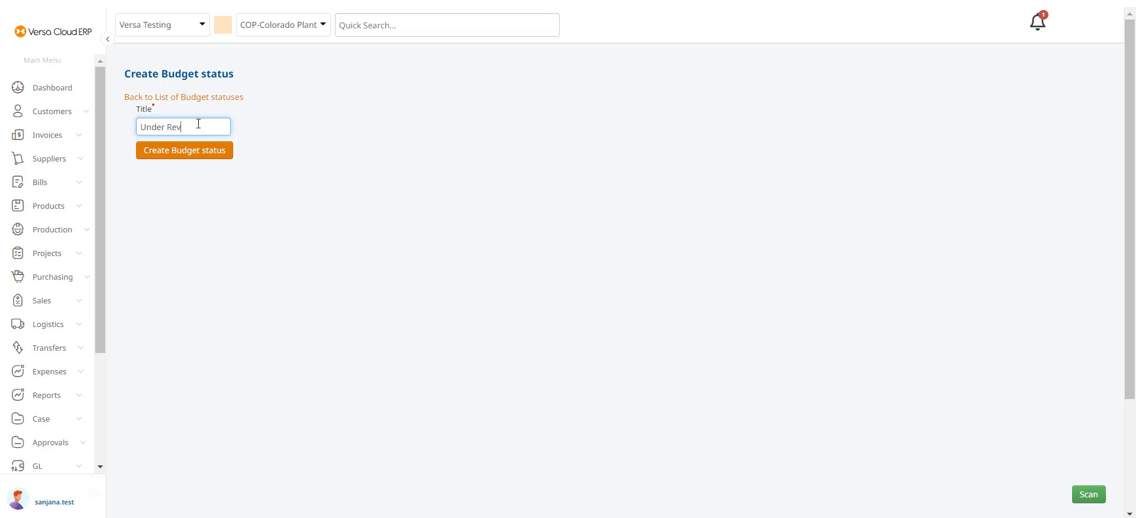
type("iew")
left_click(206, 154)
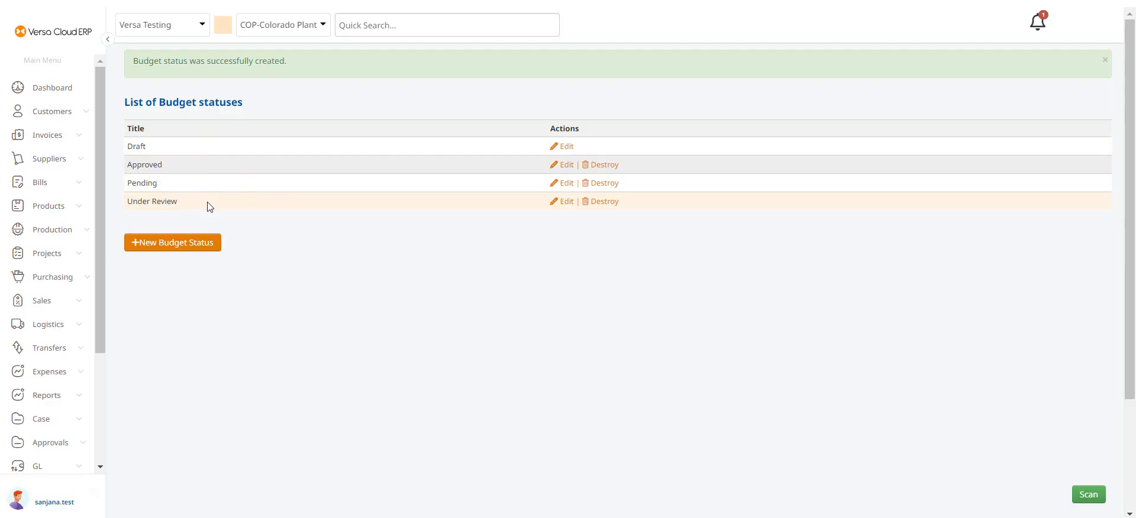
- Open the Budget Types list from the company setup
scroll(99, 259, "down", 2)
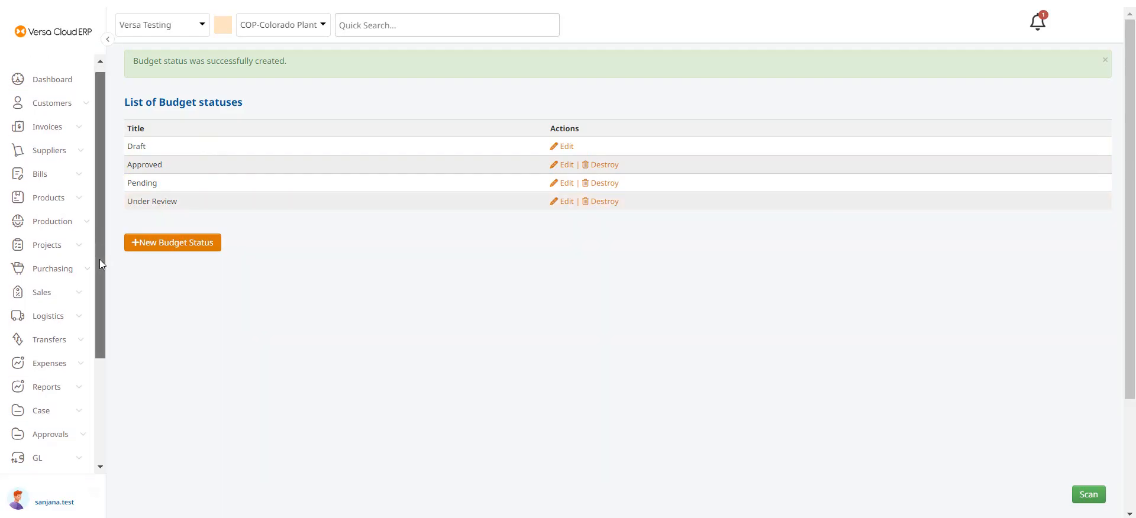
scroll(100, 264, "down", 5)
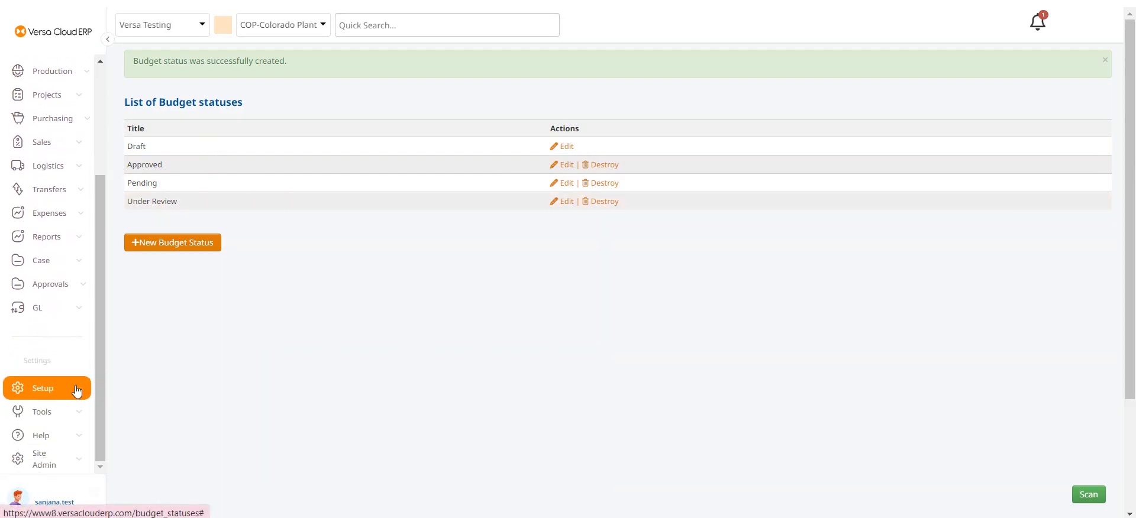
left_click(77, 390)
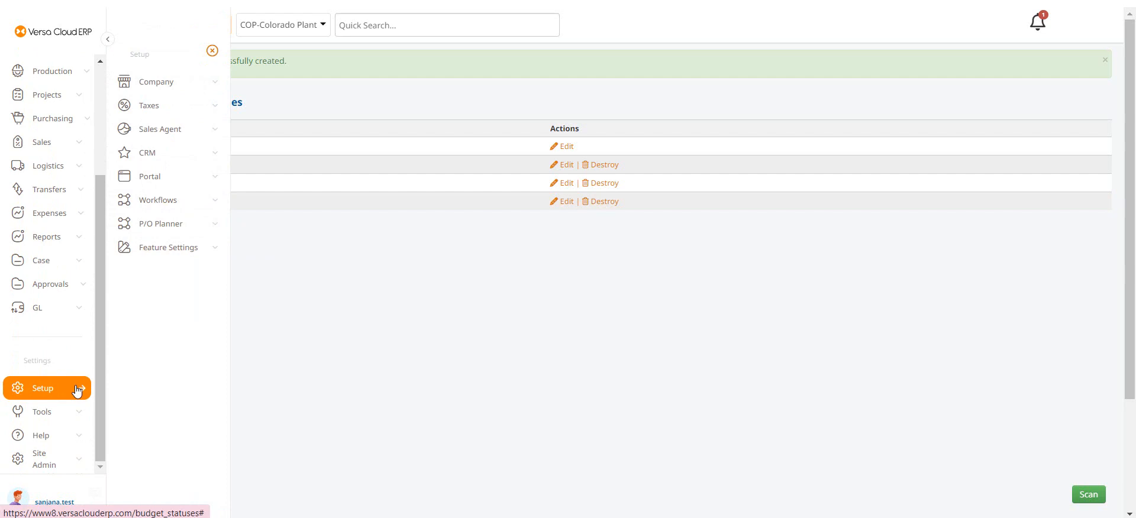
left_click(195, 90)
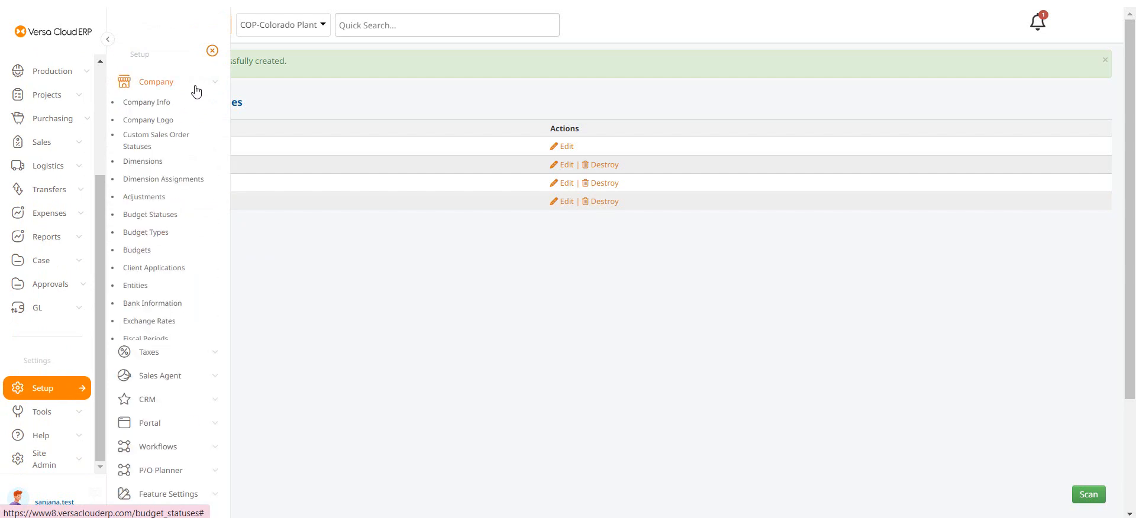
left_click(144, 241)
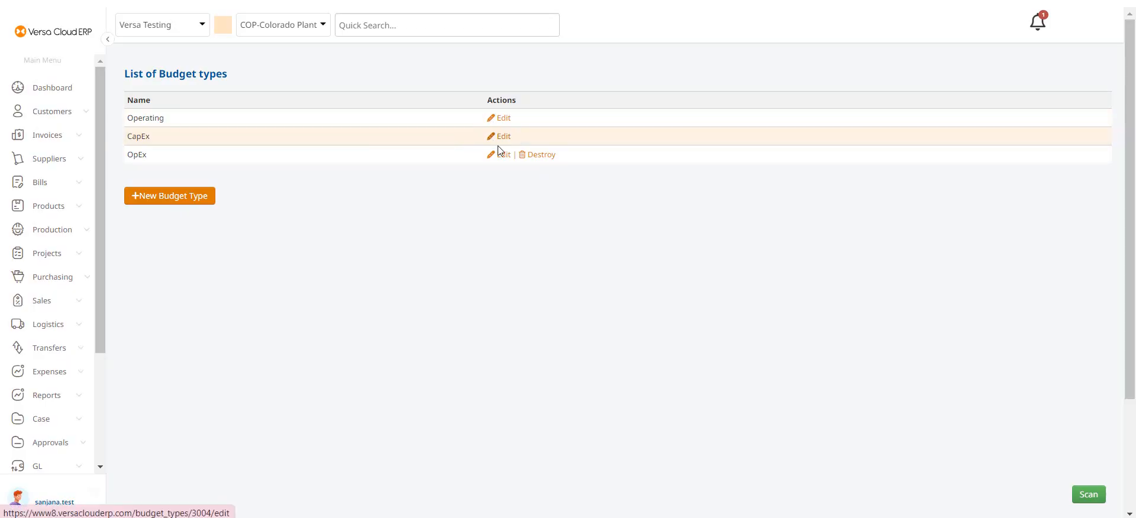
- Create a new budget type titled Operating Marketing Budget
left_click(184, 199)
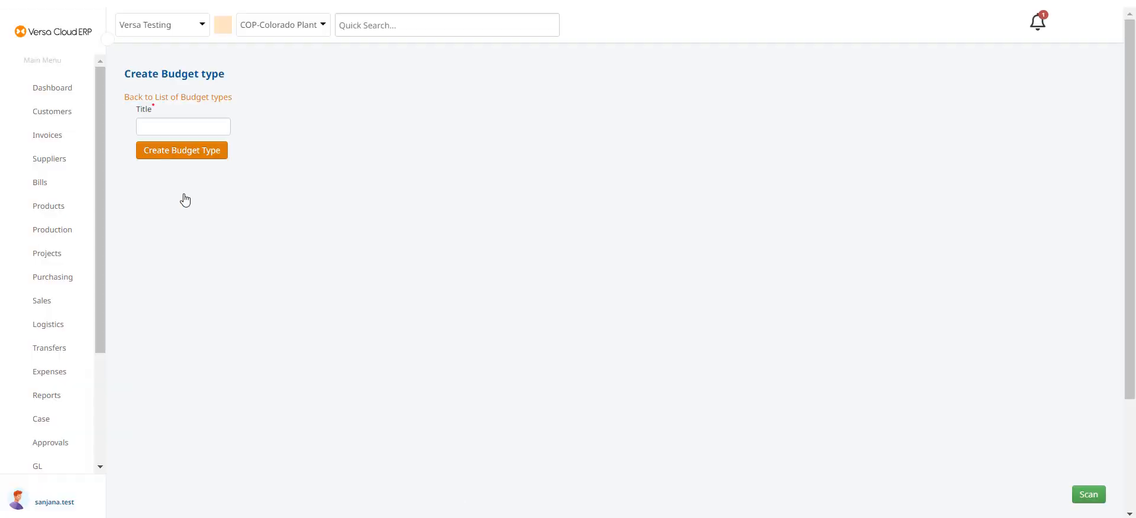
left_click(199, 124)
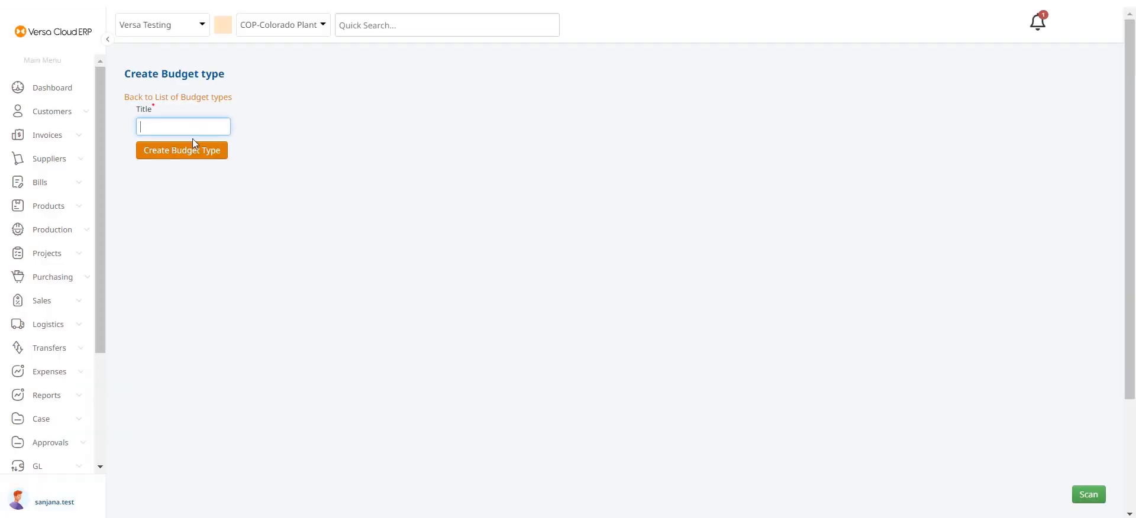
type("Oper")
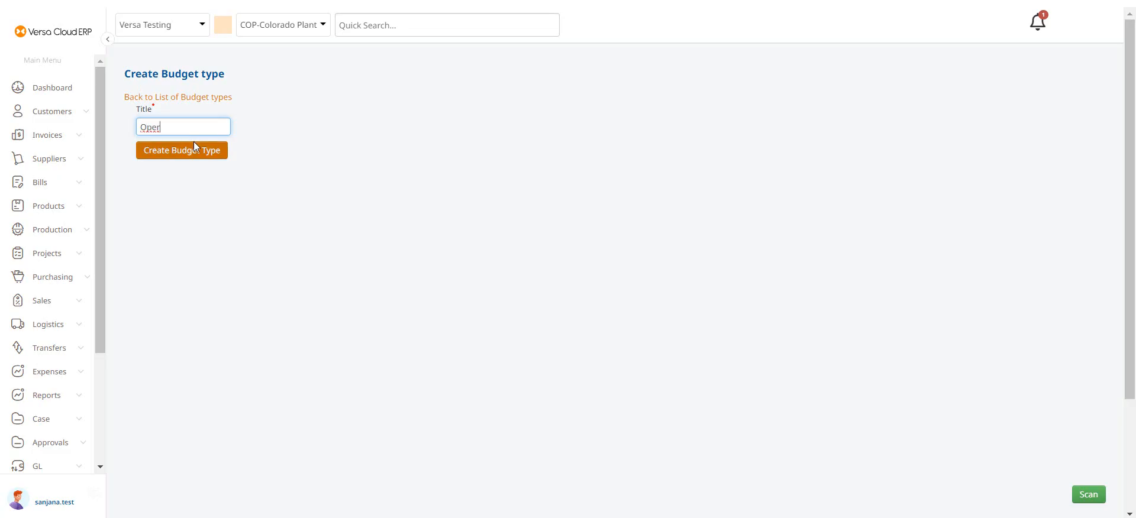
type("at")
type("ing Marketing Budh")
key("BackSpace")
type("get")
left_click(194, 154)
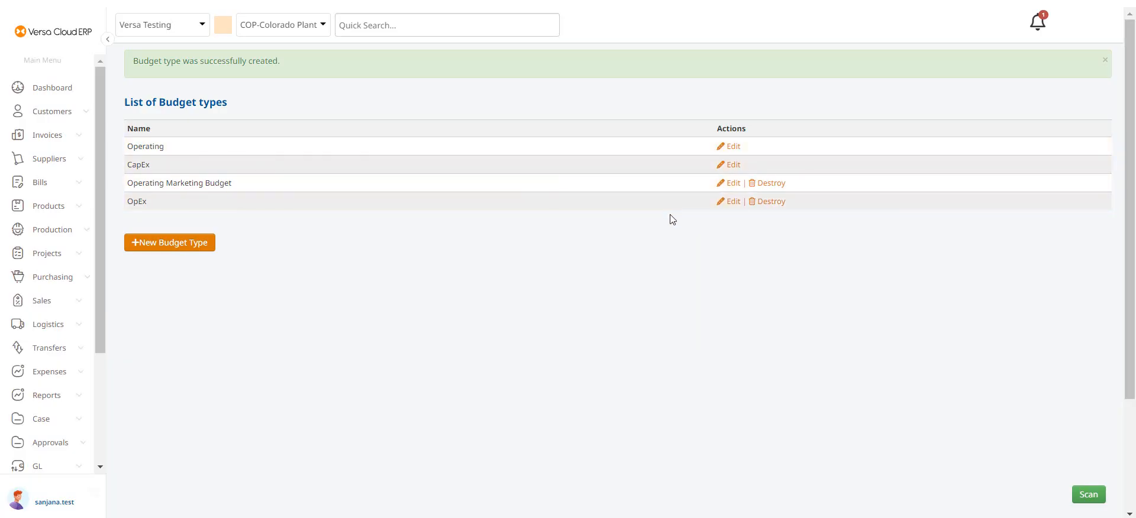
- Open the Operating Marketing Budget type for editing and leave without changes
left_click(733, 183)
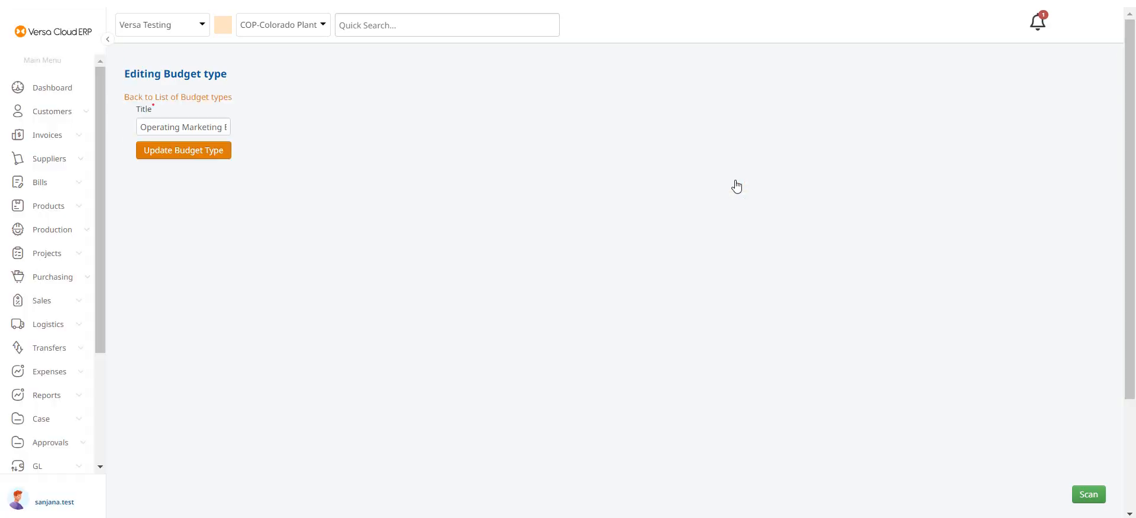
left_click(207, 103)
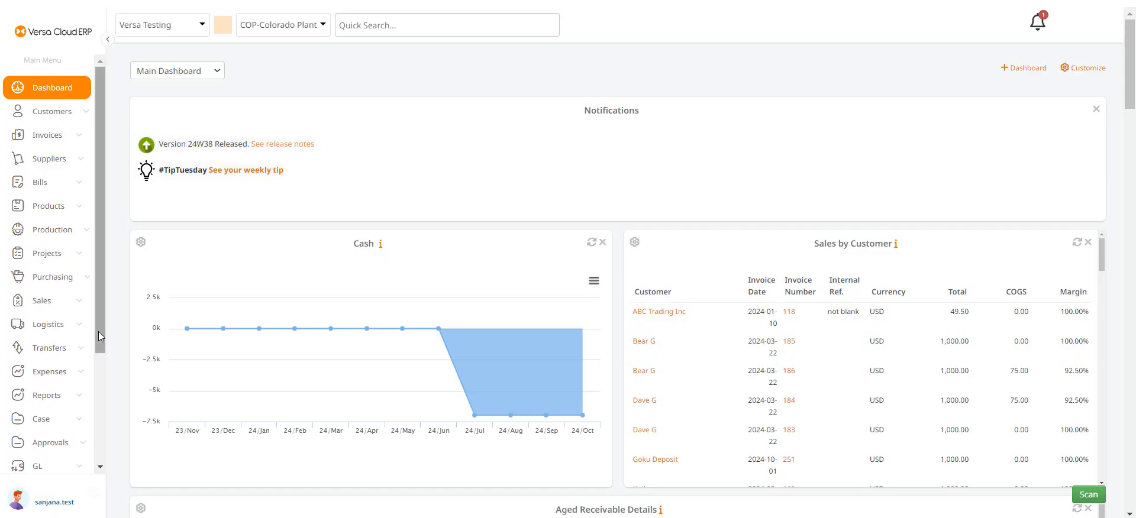
left_click_drag(99, 336, 98, 444)
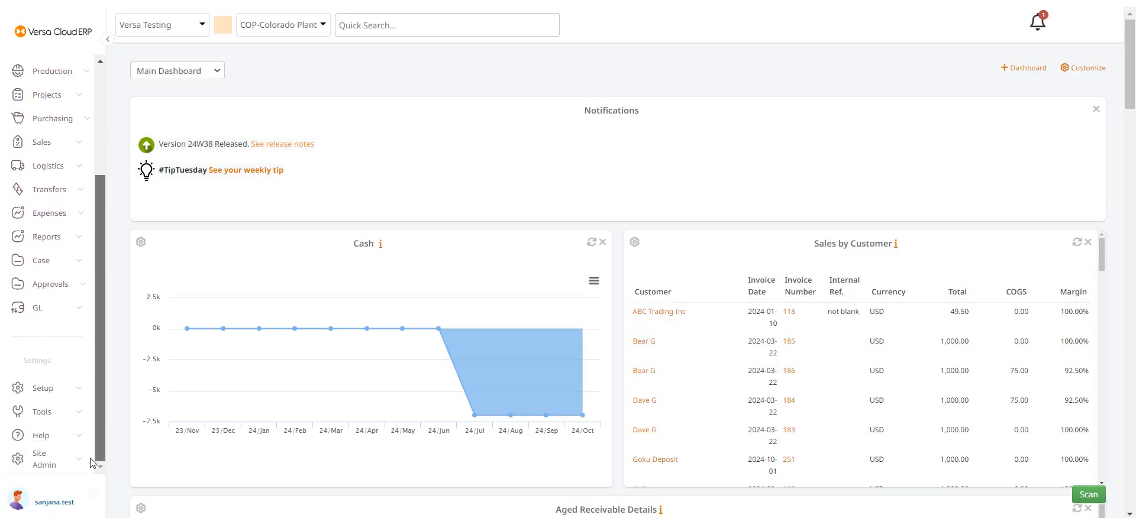
- Start a new budget record from the company Budgets list
left_click(51, 394)
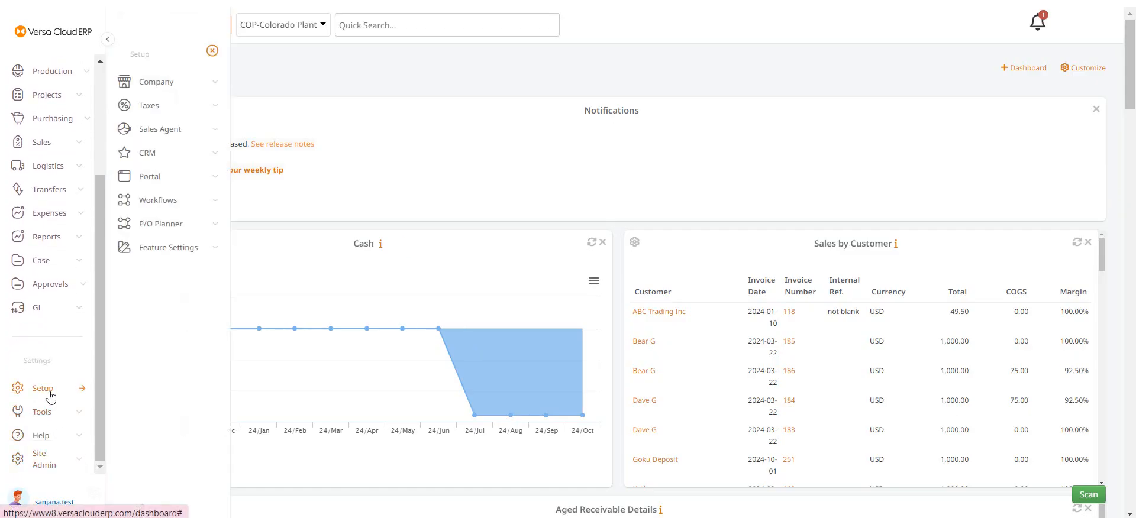
left_click(191, 80)
left_click(136, 264)
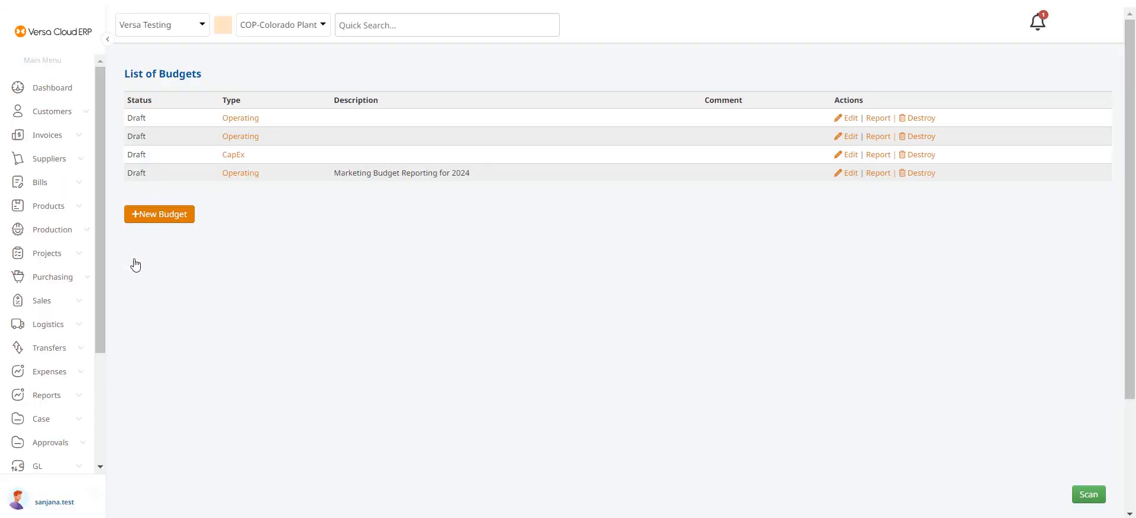
left_click(155, 217)
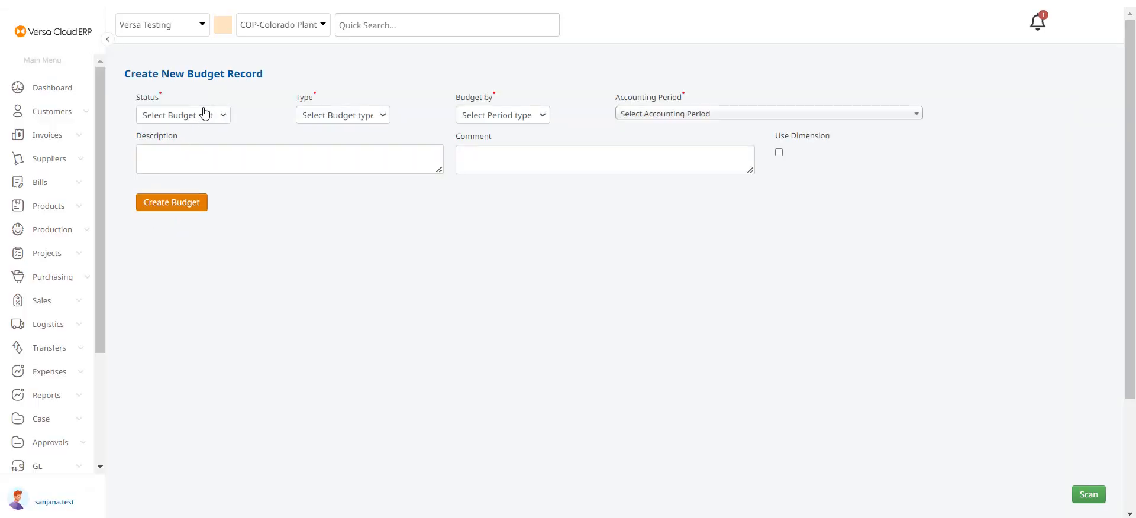
- Set the budget's status to Draft, type to Operating Marketing Budget, budget by Quarter, and period Fiscal Year Ending 2024-12-31
left_click(204, 113)
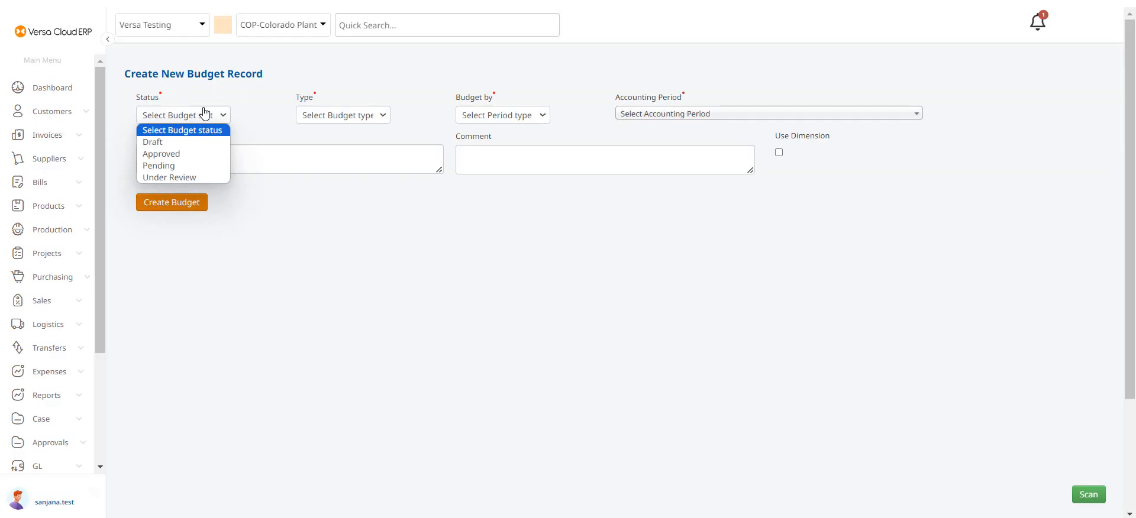
left_click(181, 144)
left_click(349, 117)
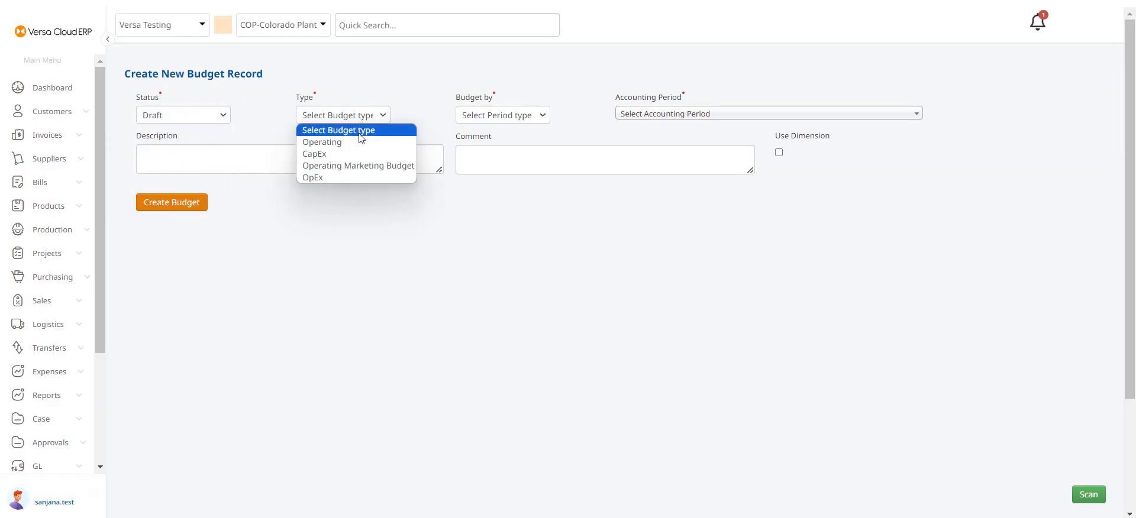
left_click(367, 167)
left_click(521, 119)
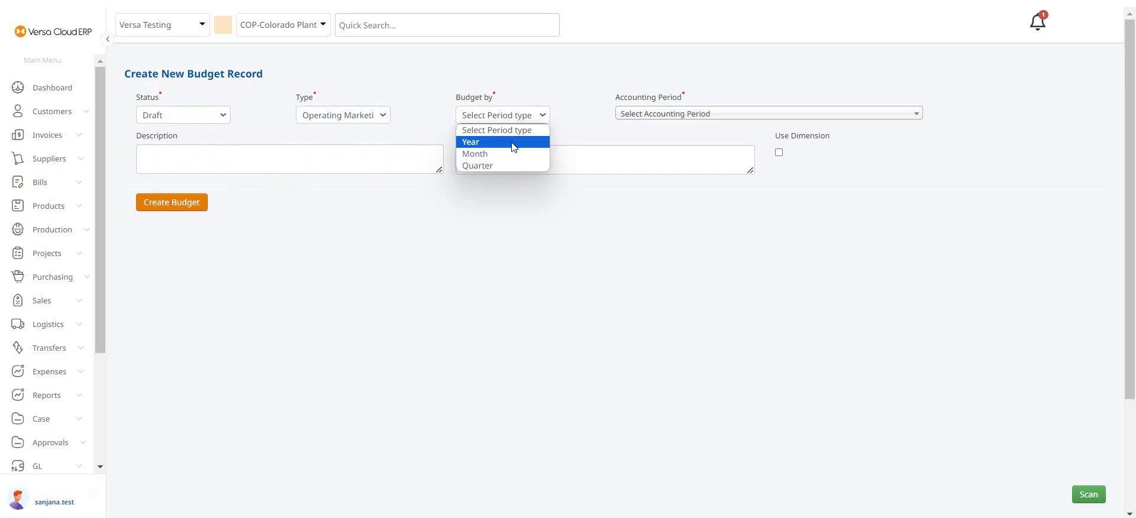
left_click(511, 163)
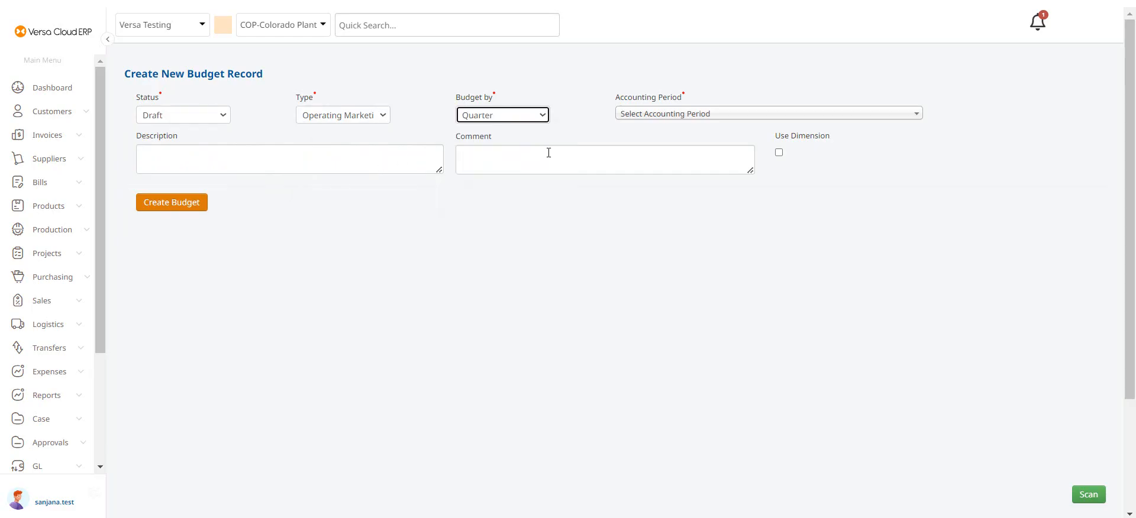
left_click(655, 118)
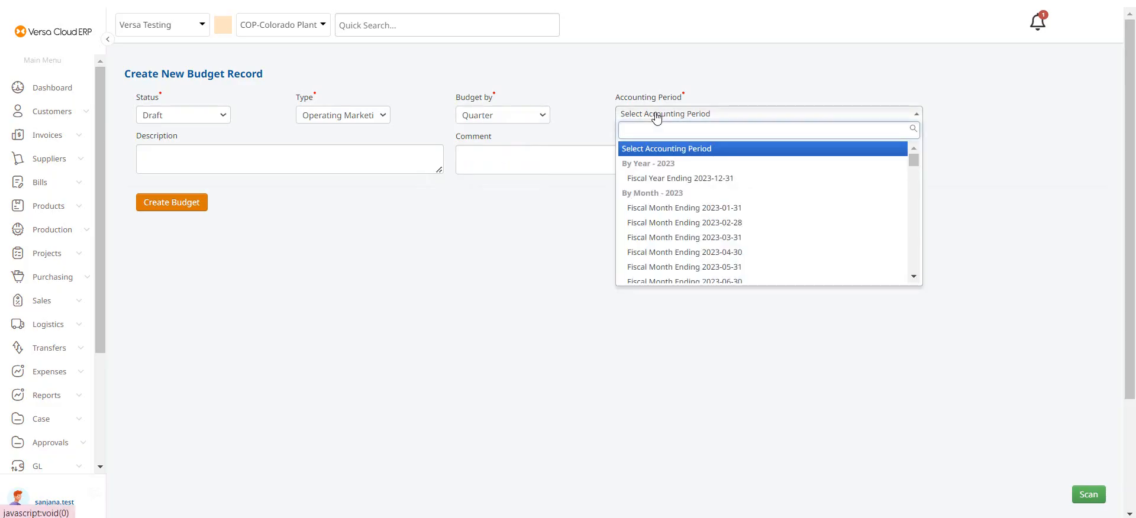
type("2024")
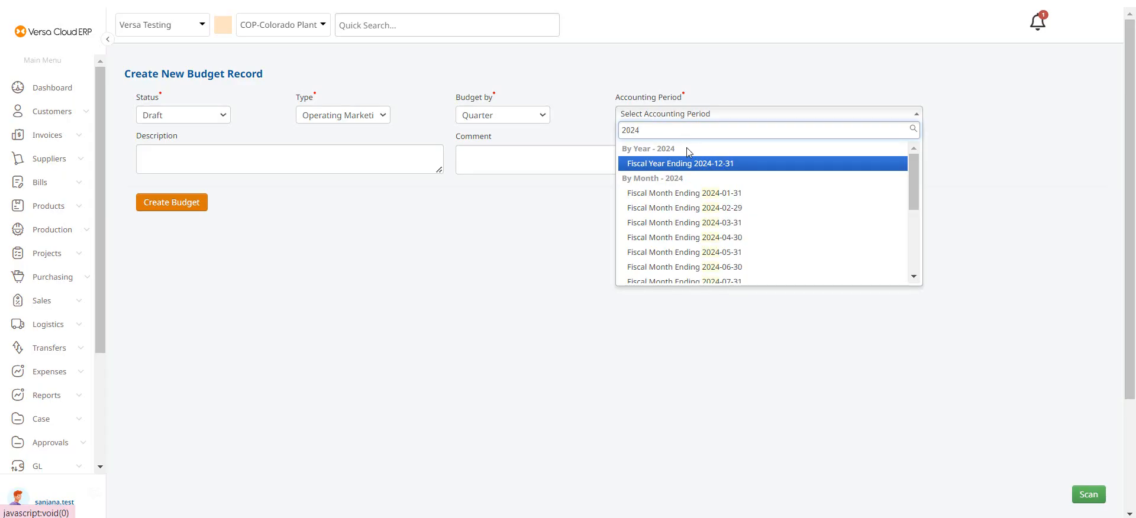
left_click(700, 167)
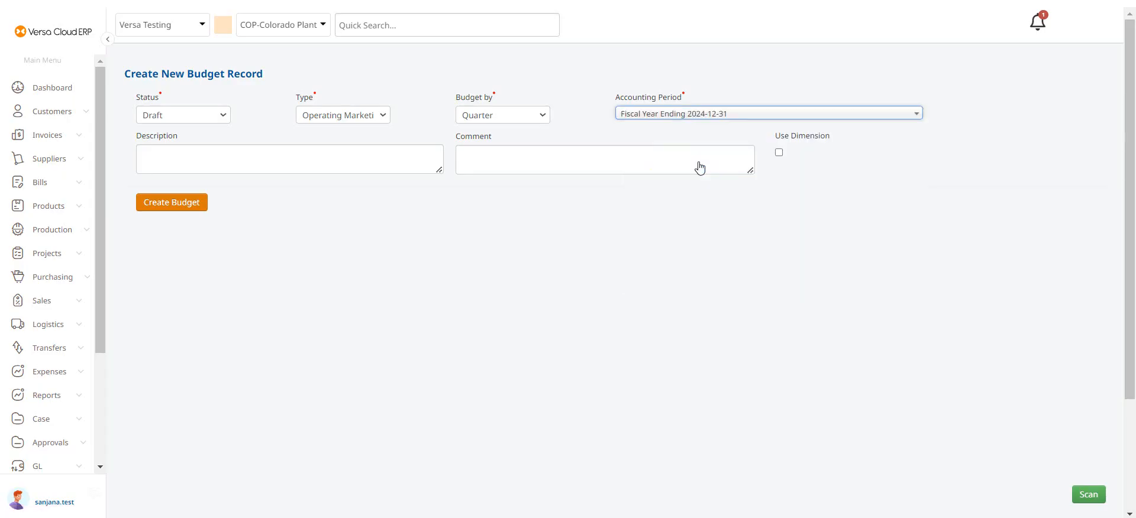
- Enter the description Marketing Budget : Quarterly Budget 2024 and create the budget
left_click(356, 156)
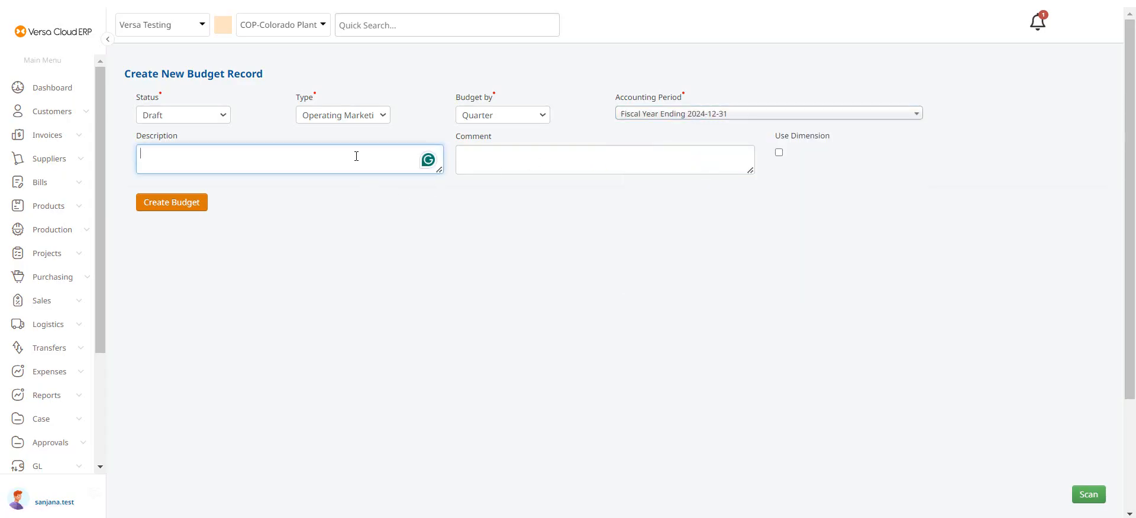
type("Marketing Budget : Qu")
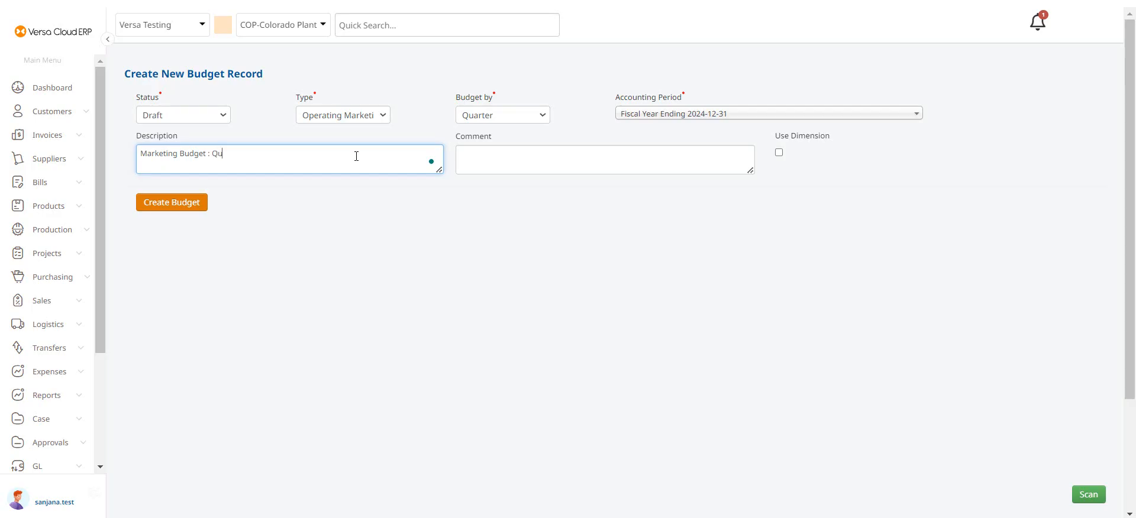
type("aterly Budget 2024")
left_click(227, 154)
left_click(237, 185)
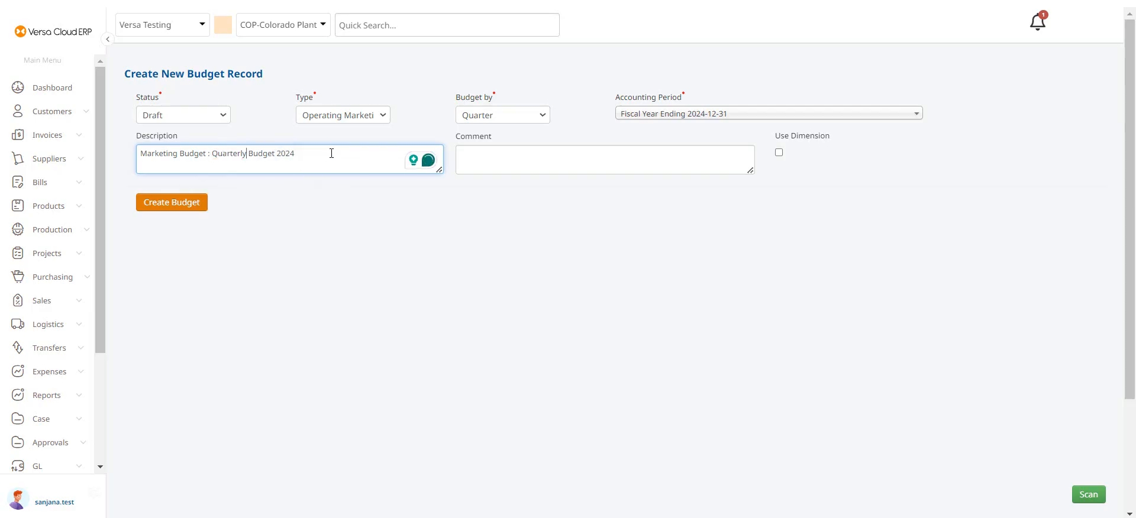
left_click(165, 204)
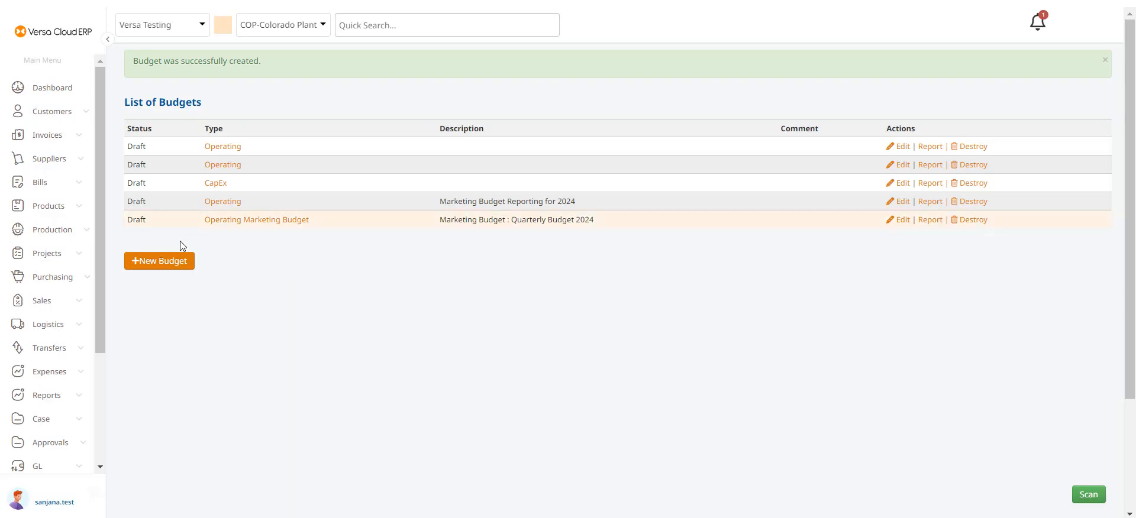
- Open the new Operating Marketing Budget for editing and add a budget line named Budget Q1'24
left_click(903, 222)
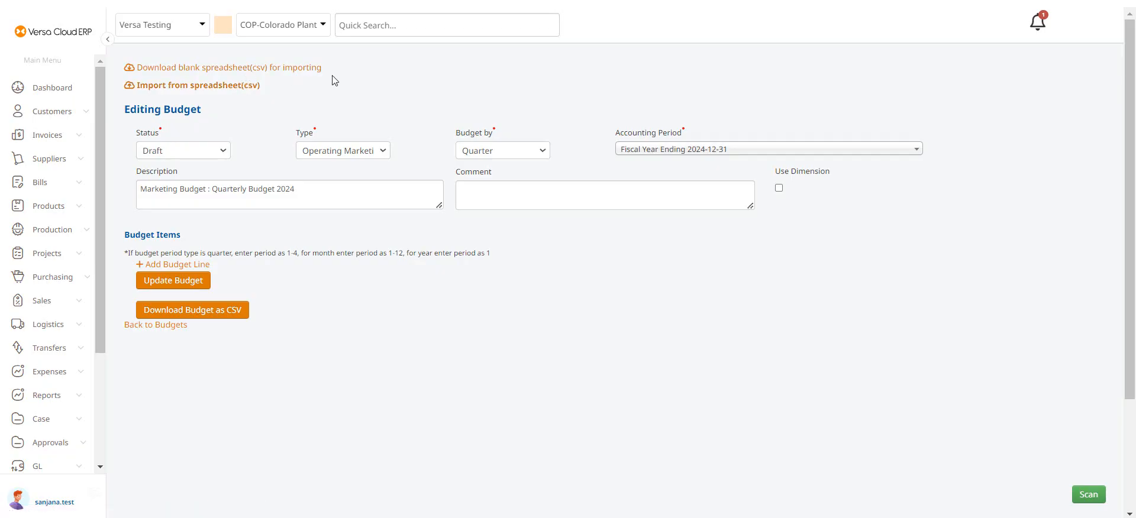
left_click(163, 267)
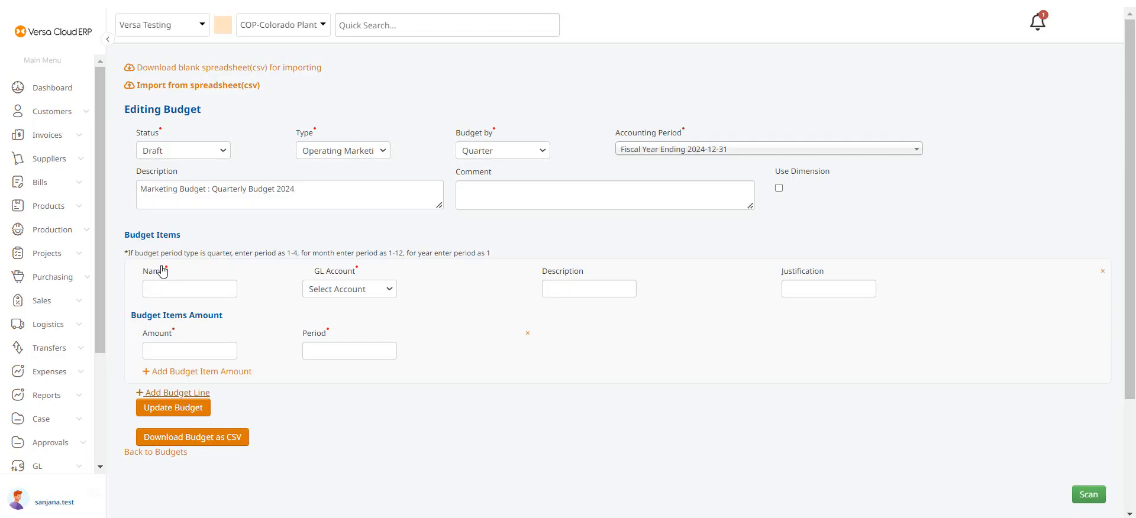
left_click(178, 290)
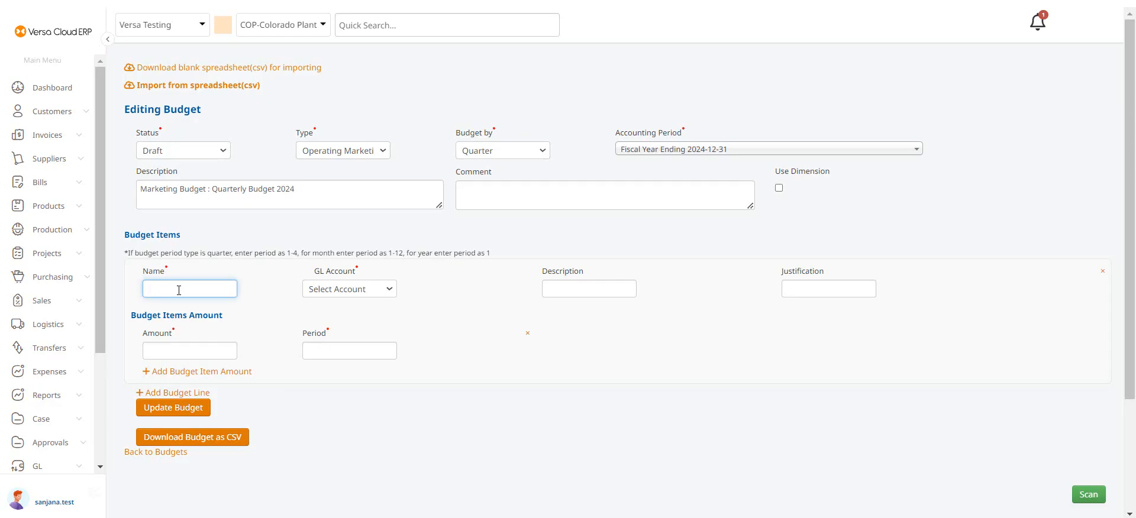
type("Budget 01")
type("'24")
- Set the budget line's GL account to Marketing Expenses
left_click(371, 292)
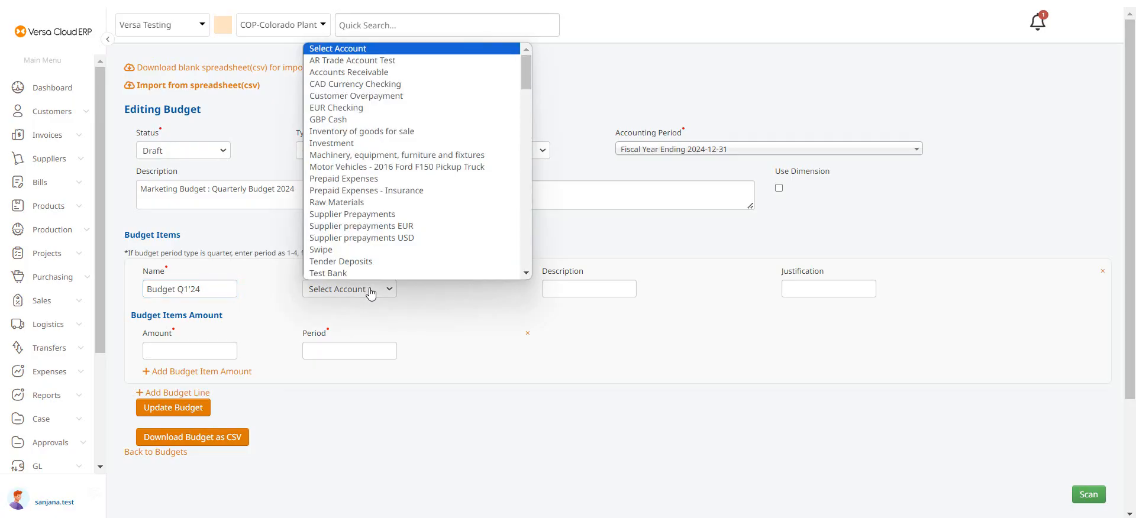
key("m")
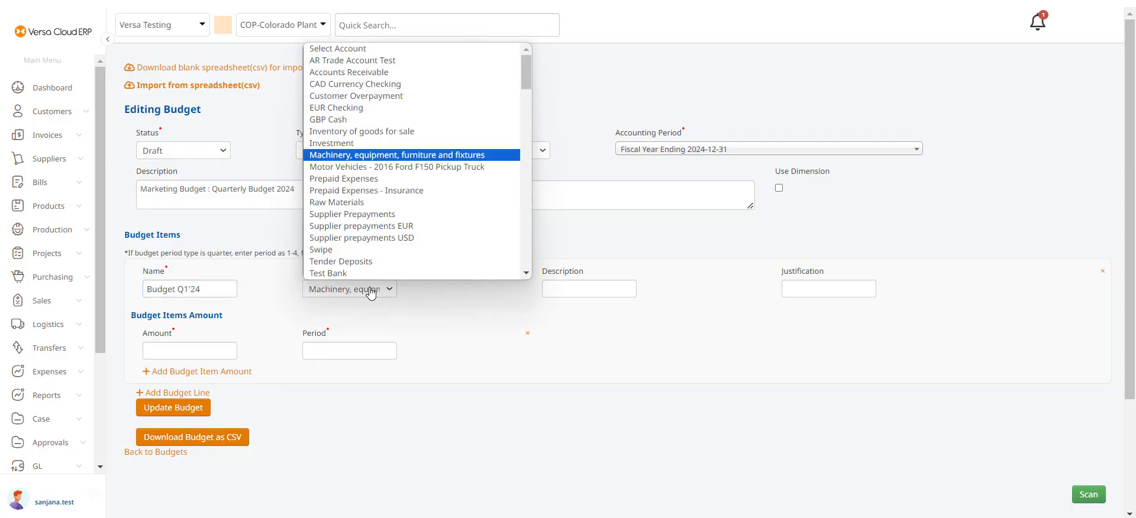
key("a")
key("m")
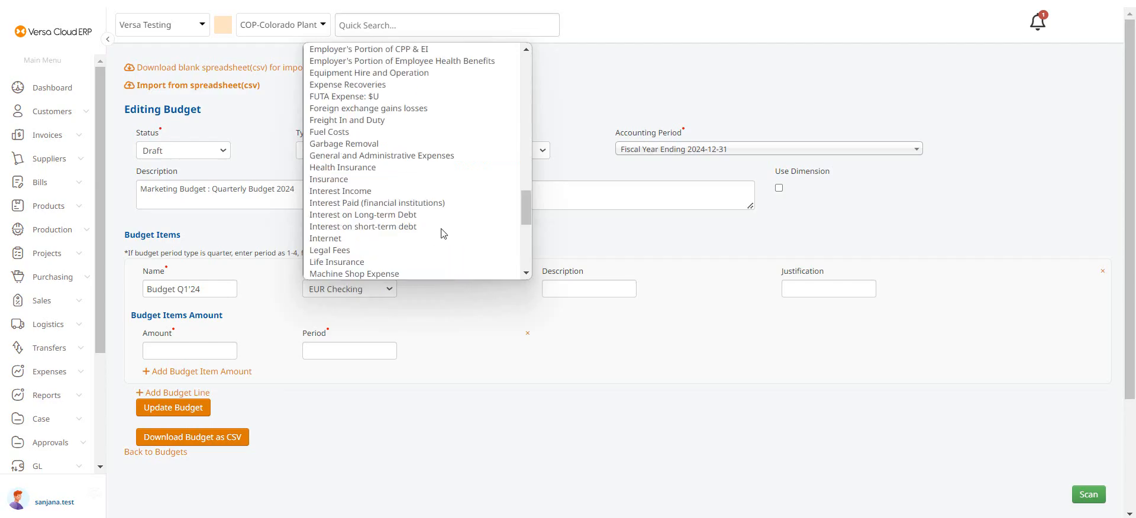
key("m")
key("m")
key("m")
key("m")
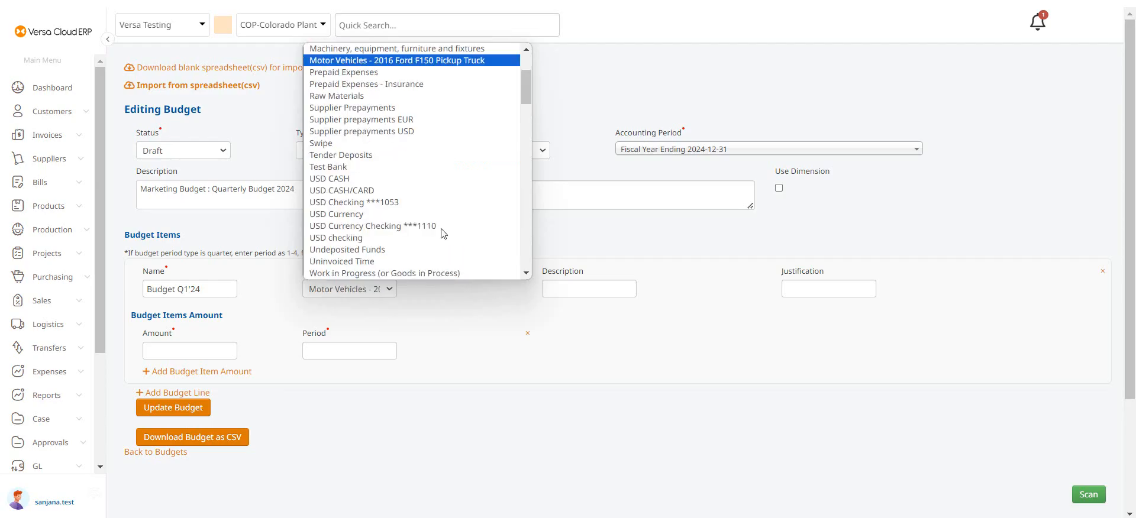
key("m")
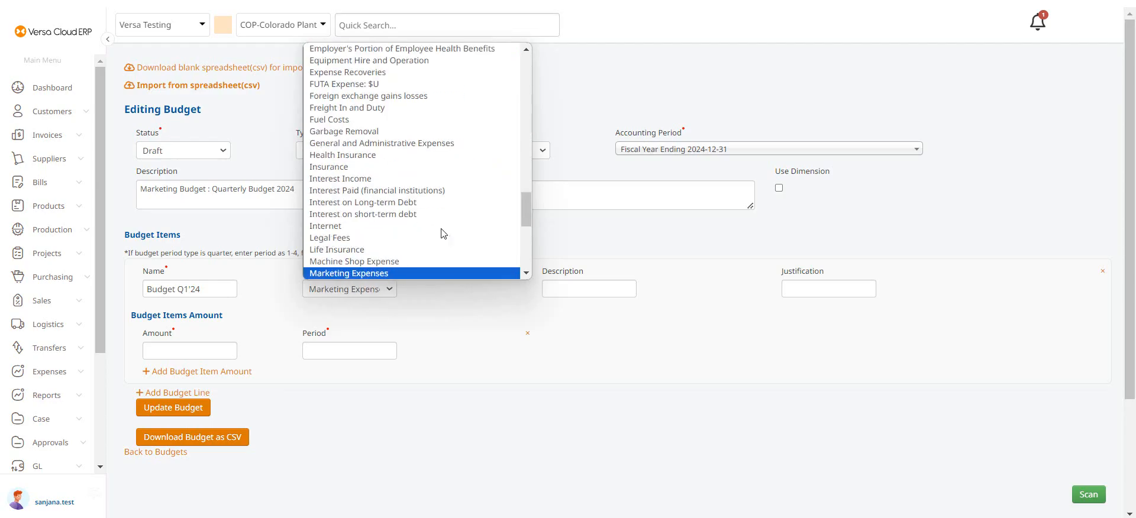
left_click(403, 273)
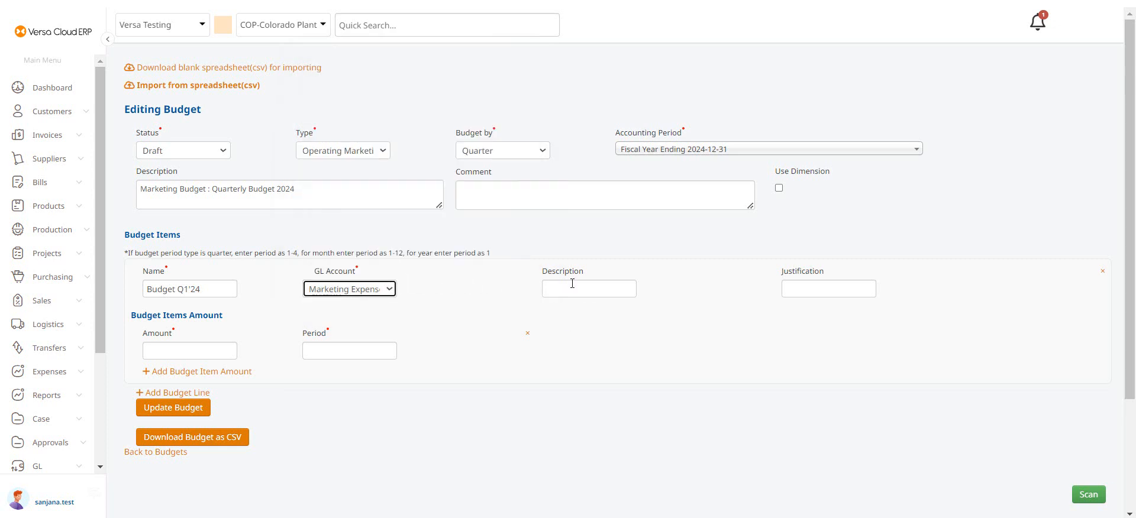
- Enter a budget item amount of 5000 for period 1
left_click(207, 346)
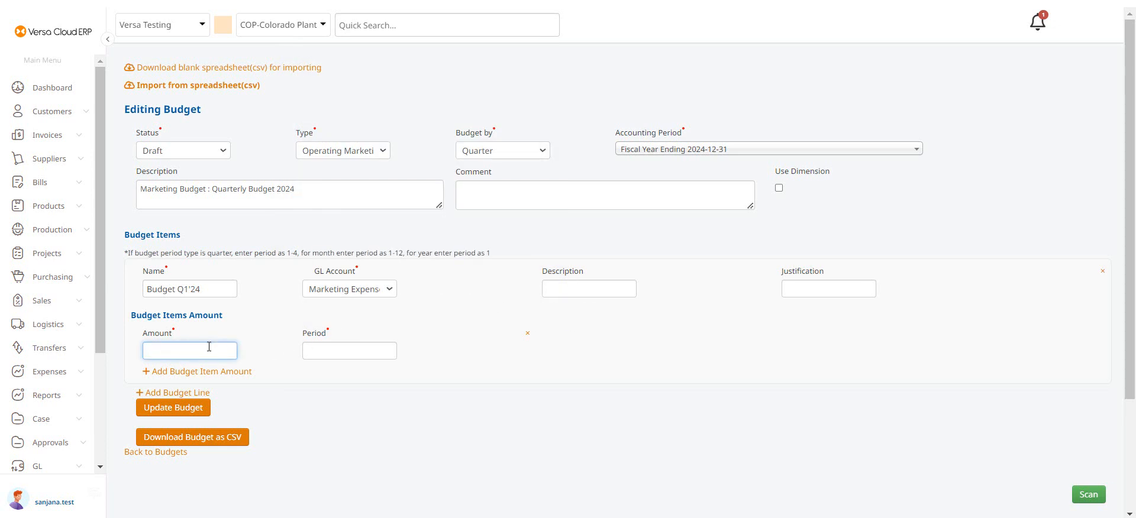
type("5000")
left_click(353, 350)
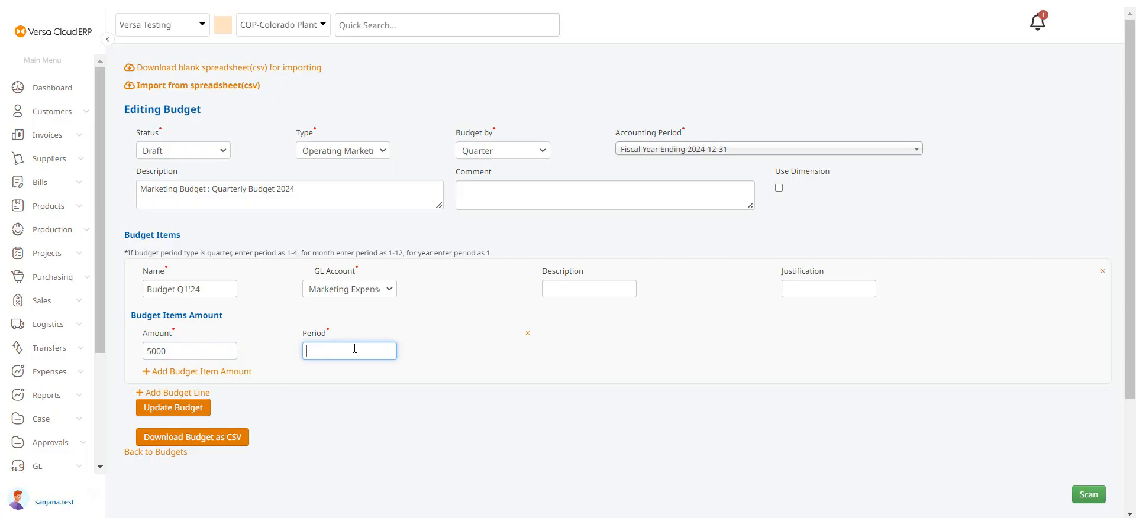
type("1")
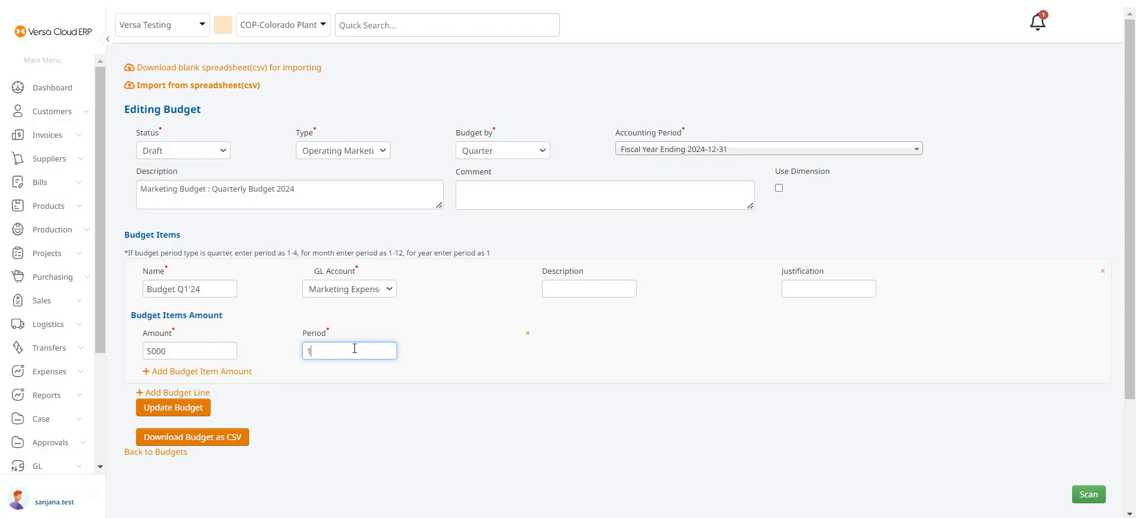
- Add a second budget item amount of 5000 for period 2
left_click(175, 373)
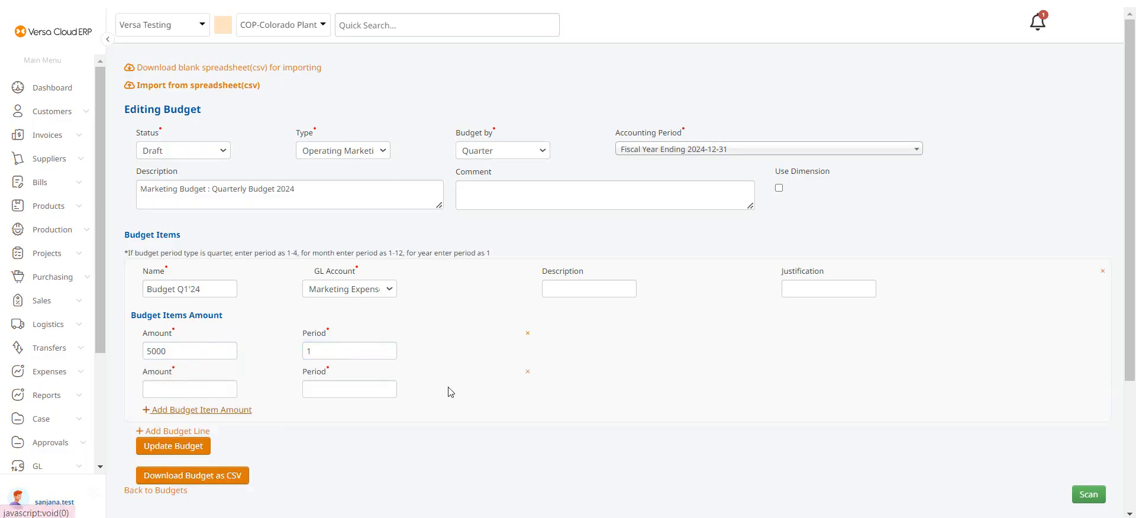
left_click(213, 389)
type("5000")
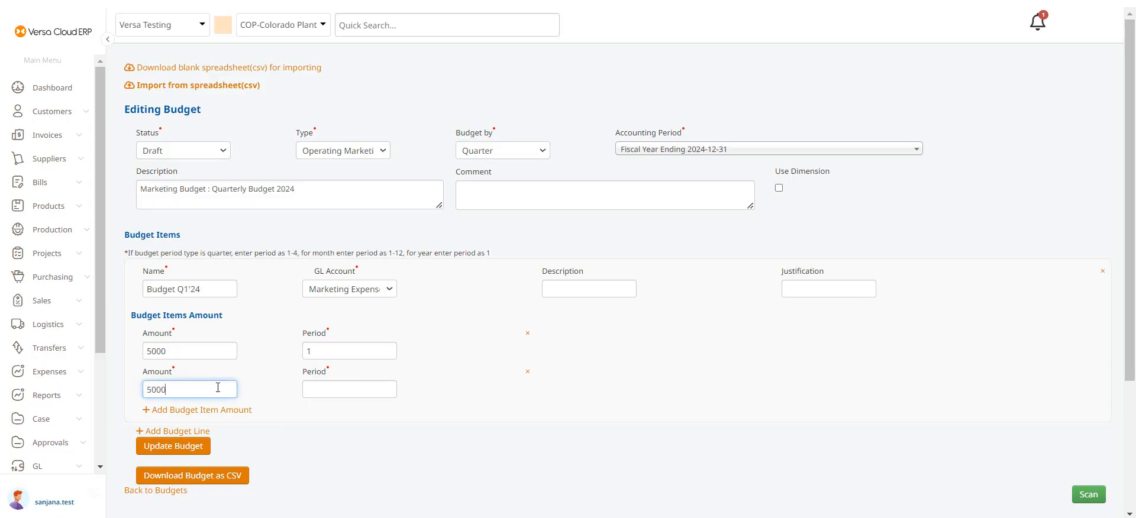
left_click(330, 391)
type("2")
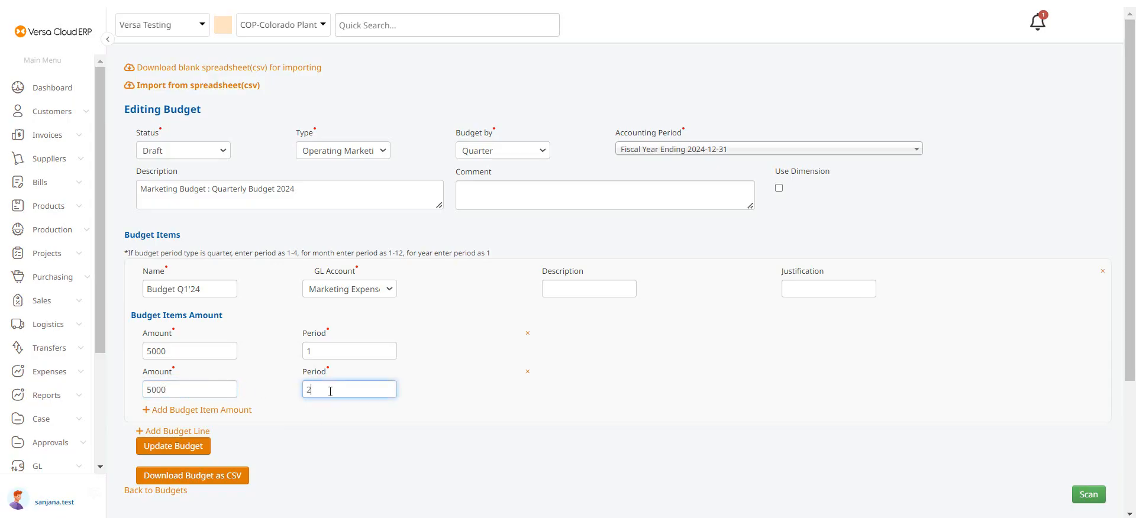
- Add a third budget item amount of 5000 for period 3
left_click(156, 410)
scroll(330, 424, "down", 1)
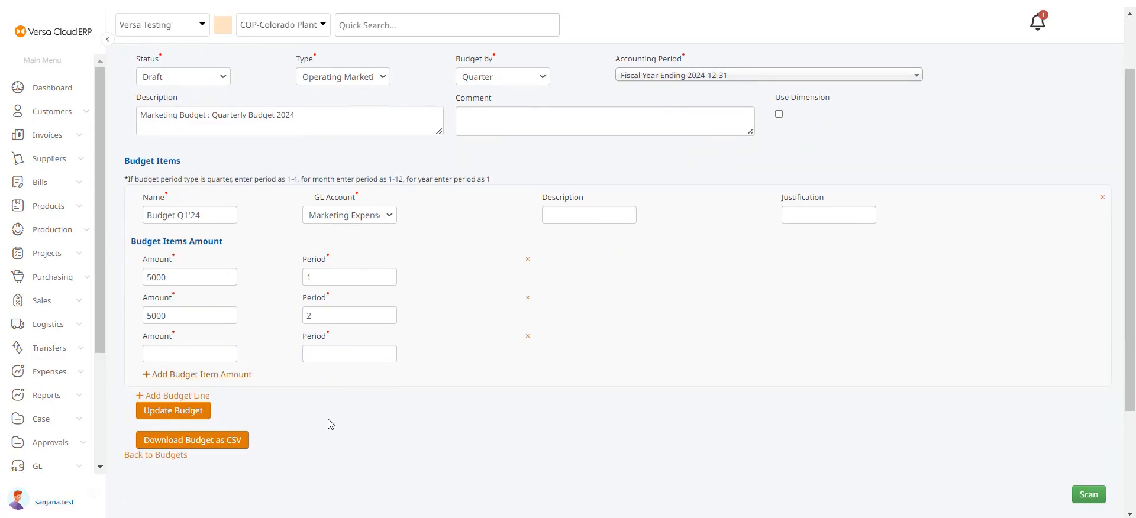
left_click(188, 353)
type("5000")
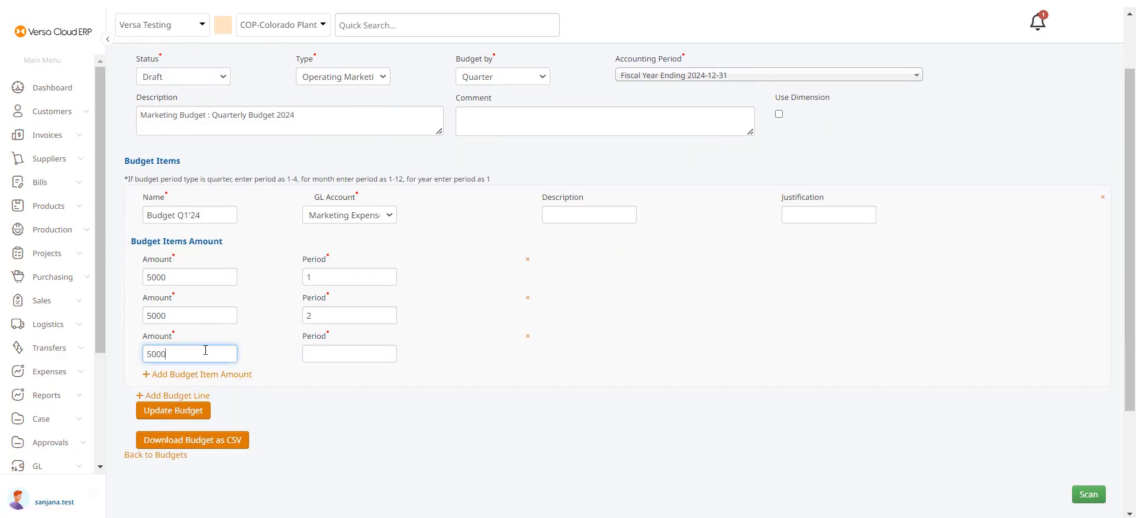
left_click(324, 351)
type("3")
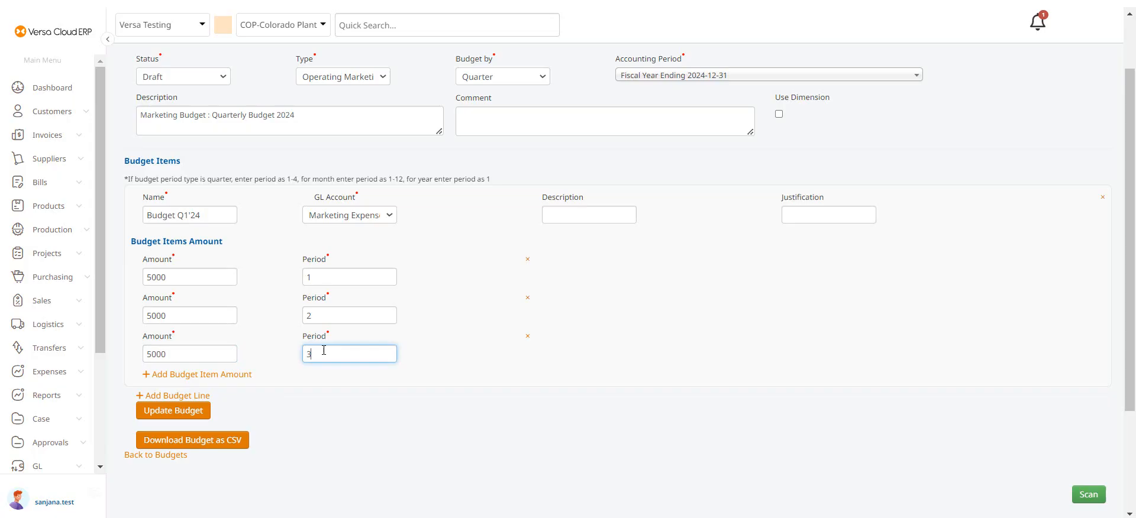
- Add a fourth budget item amount of 5000 for period 4 and update the budget
left_click(192, 375)
left_click(193, 394)
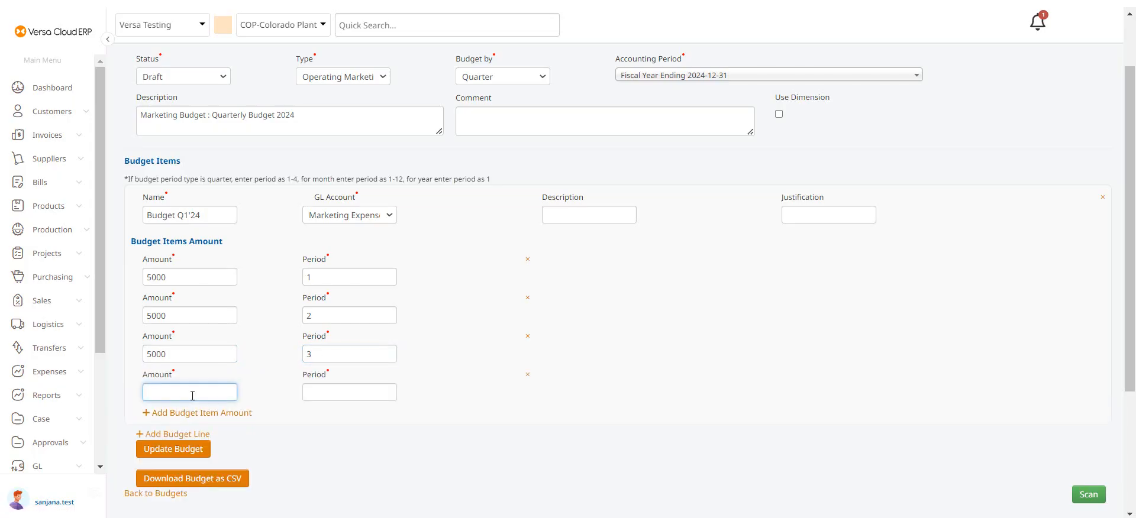
type("5000")
left_click(319, 394)
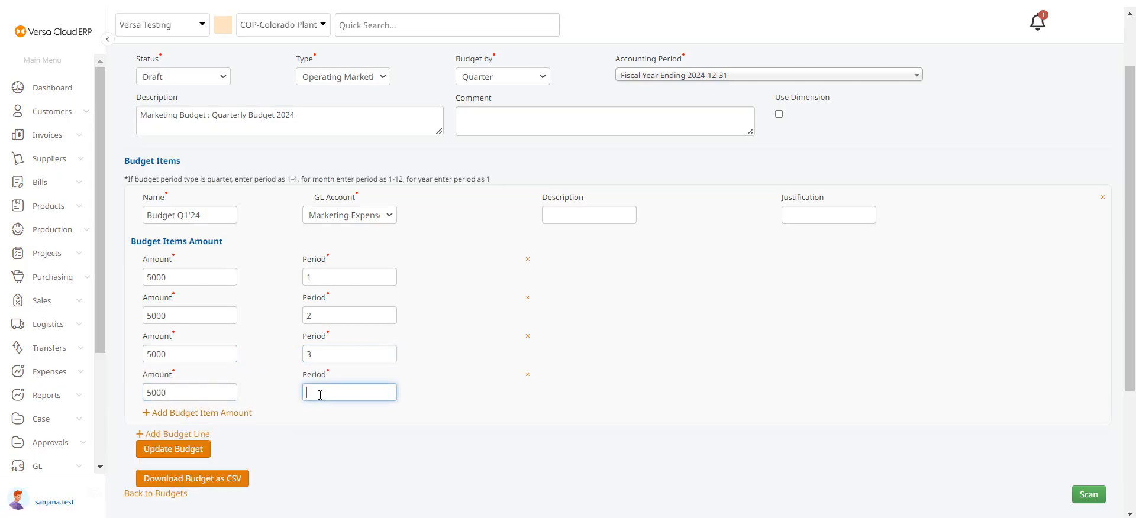
type("4")
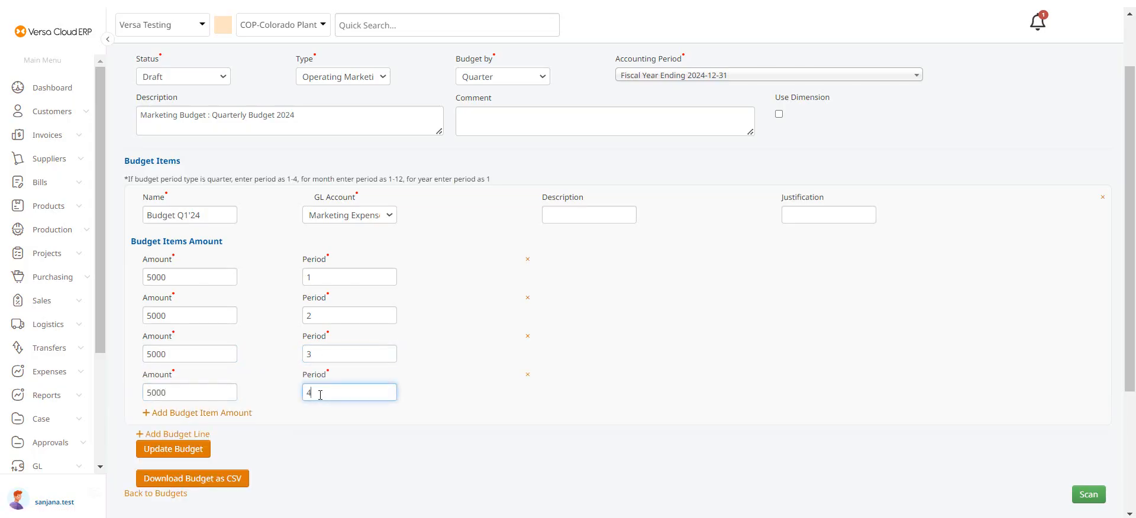
left_click(181, 451)
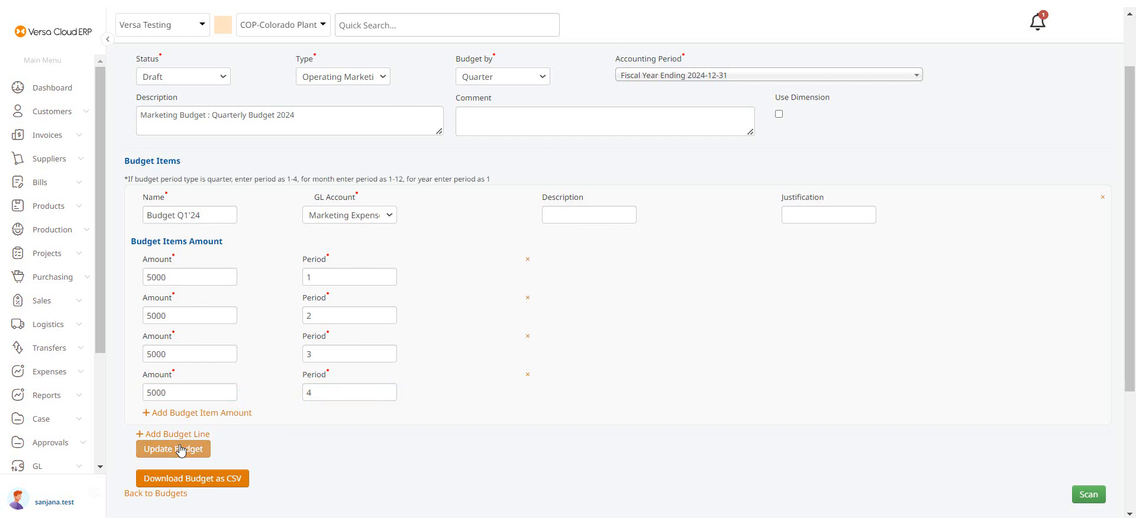